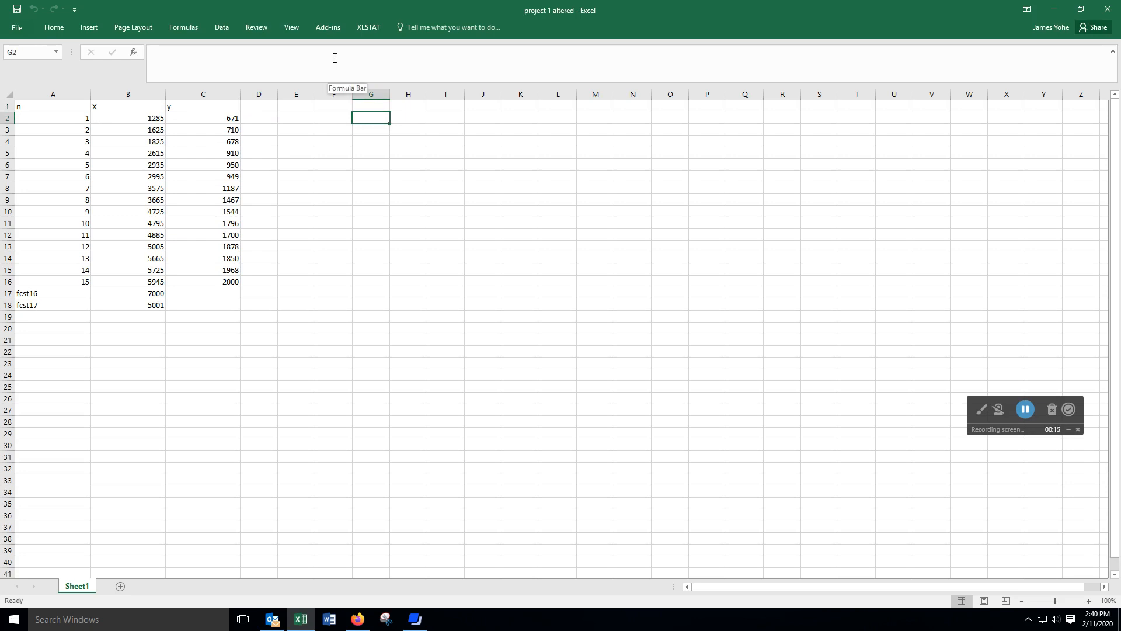
Open the Regression tool from the Data Analysis tools
click(188, 28)
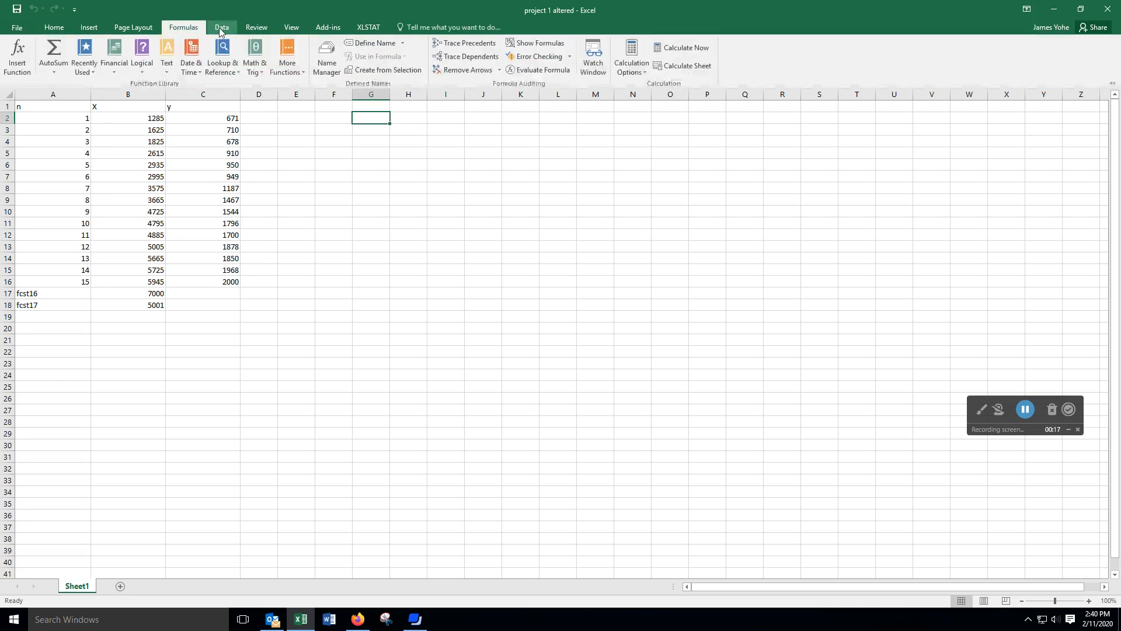
click(226, 29)
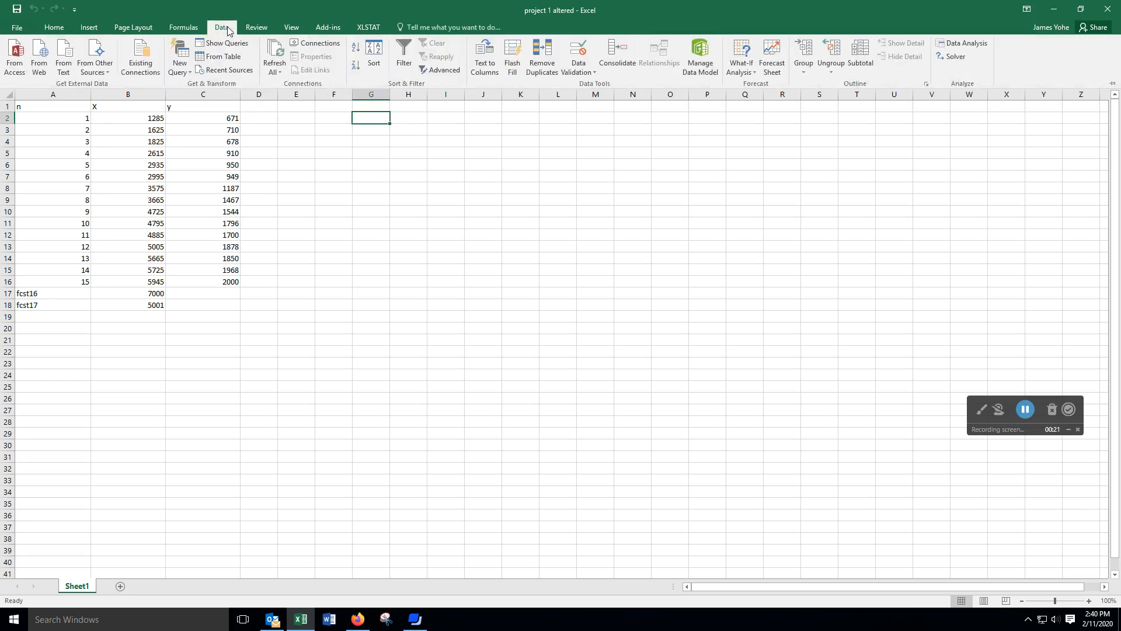
click(976, 46)
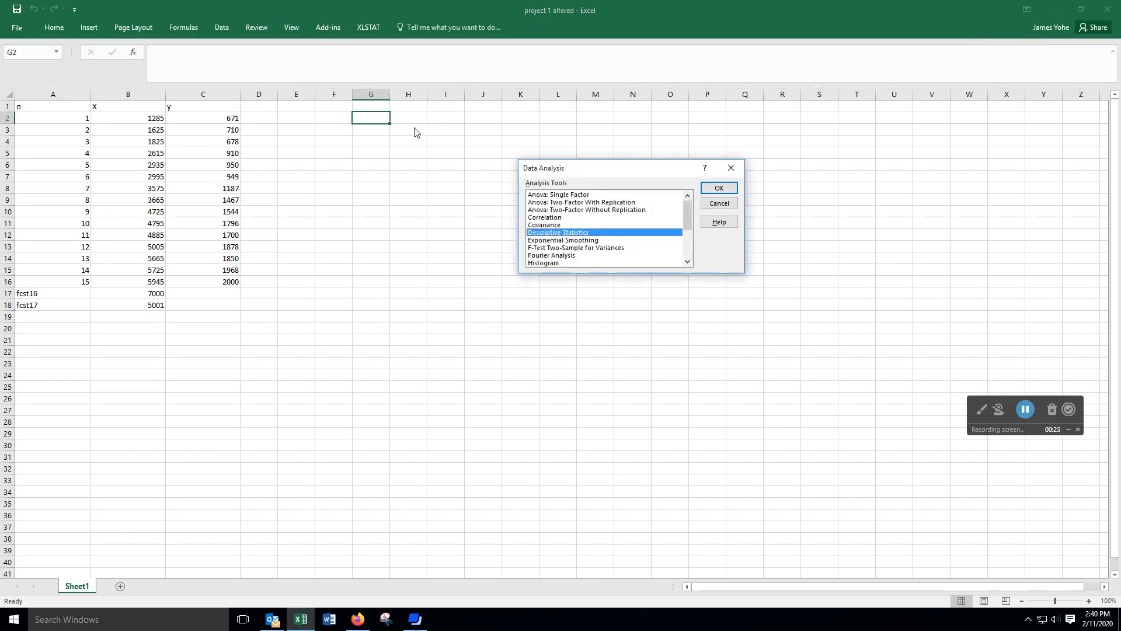
drag(693, 224, 686, 235)
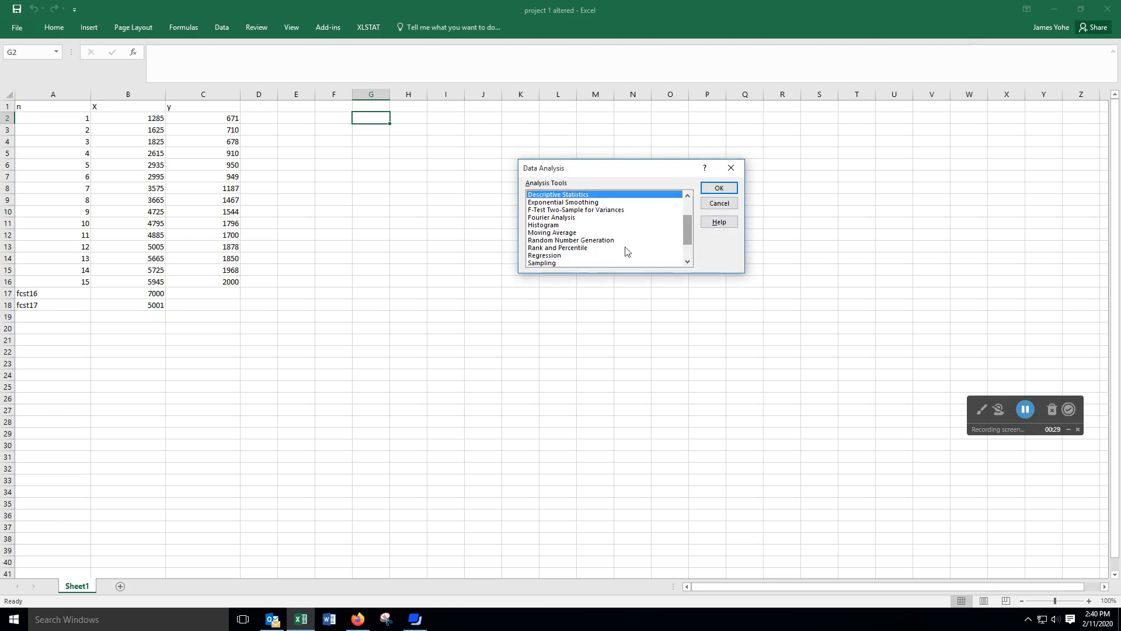
double_click(550, 256)
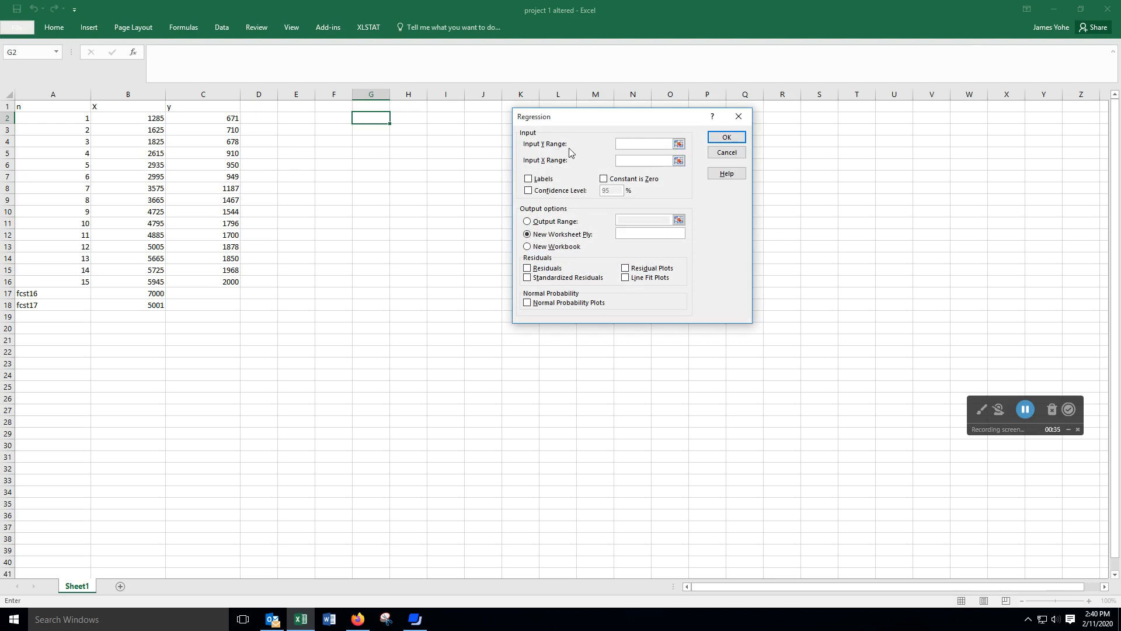
Set the regression's Y input range to C2:C16 and its X input range to B2:B16
drag(229, 119, 226, 277)
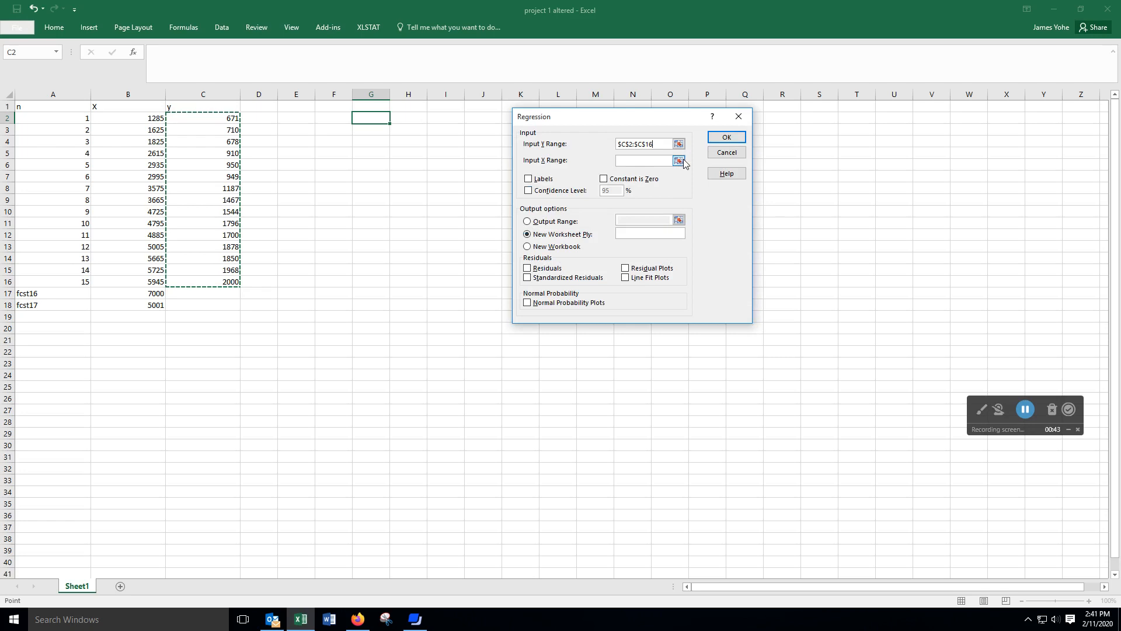
click(678, 161)
drag(151, 120, 151, 279)
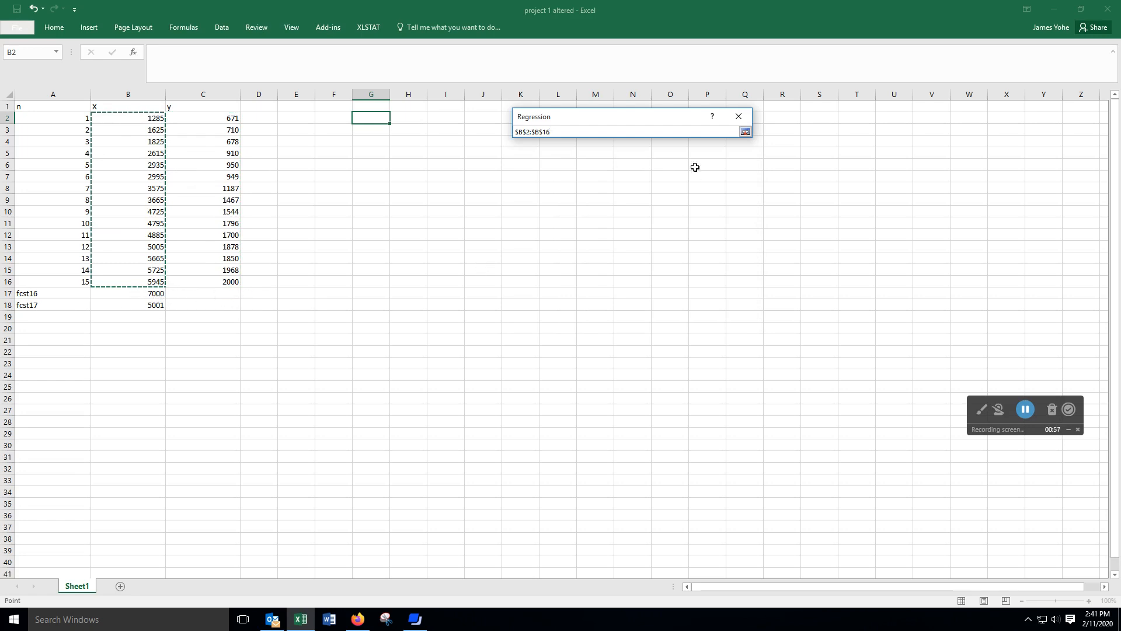
click(745, 132)
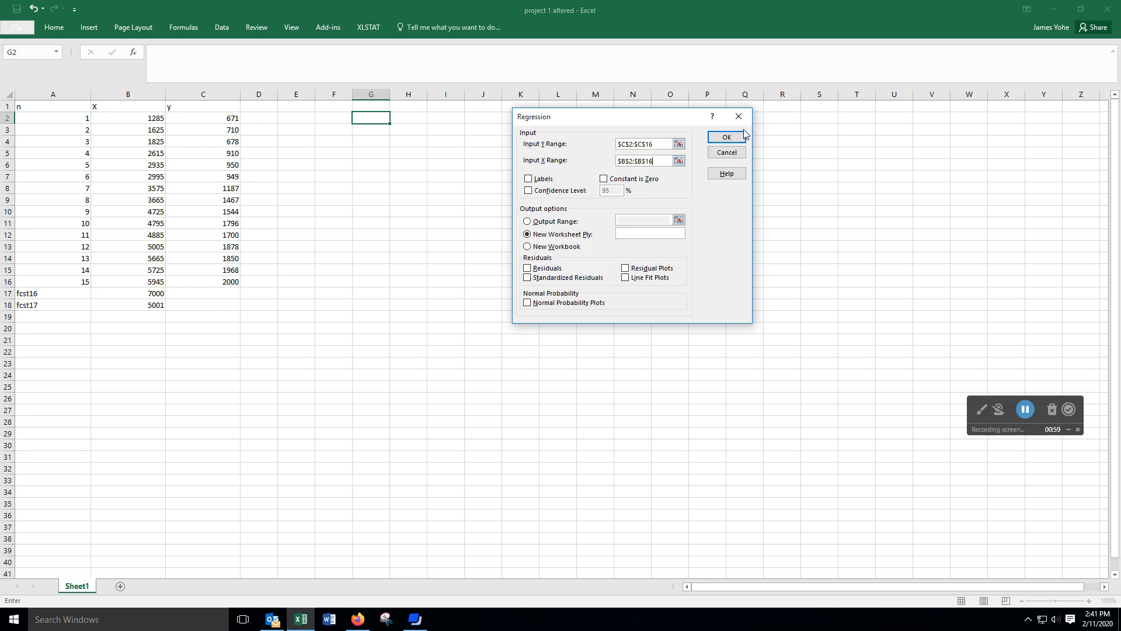
Run the regression to a new worksheet with labels, 95% confidence level, residuals, standardized residuals, residual plots, line fit plots and normal probability plots enabled
click(529, 191)
click(529, 176)
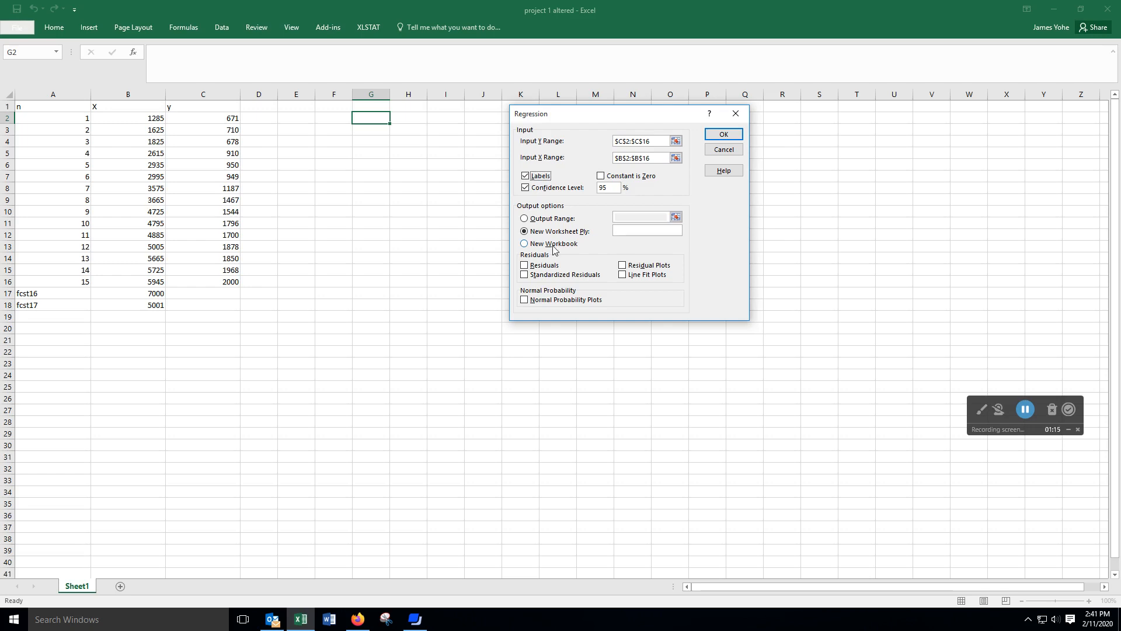
click(524, 265)
click(524, 274)
click(622, 265)
click(623, 275)
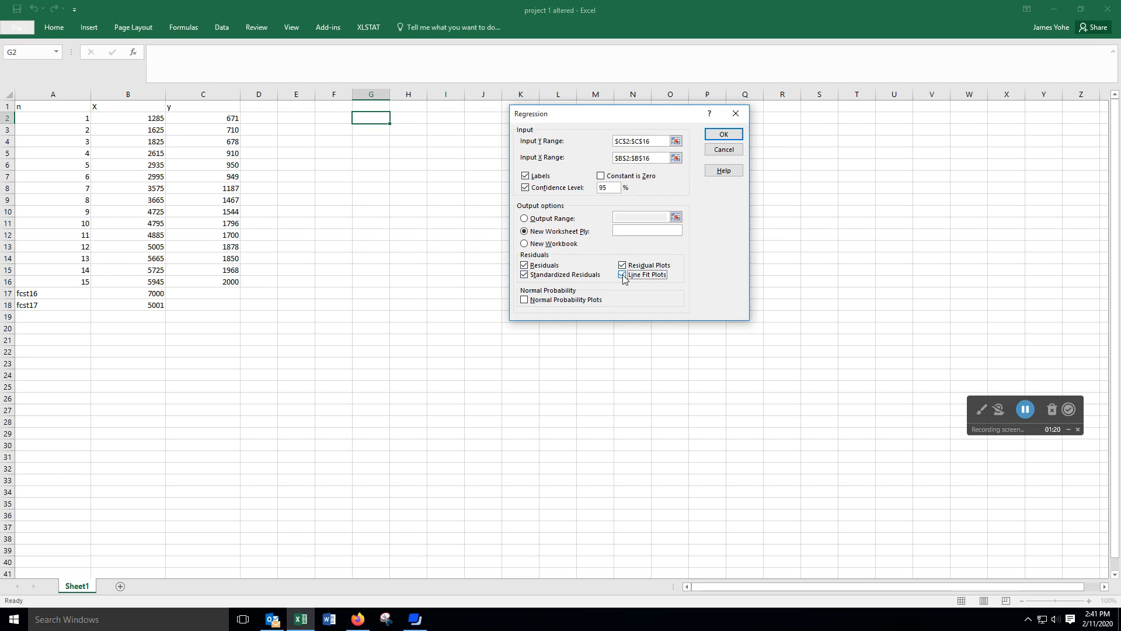
click(524, 300)
click(724, 135)
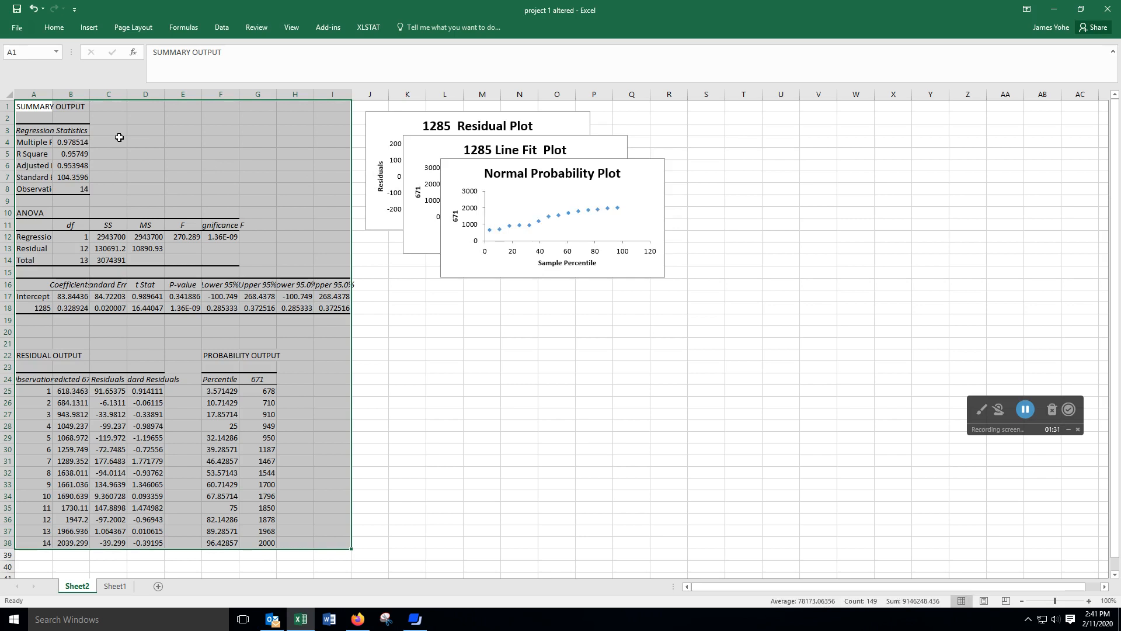
Inspect the Multiple R, R Square and Adjusted R Square values and widen column A to fit its labels
click(77, 142)
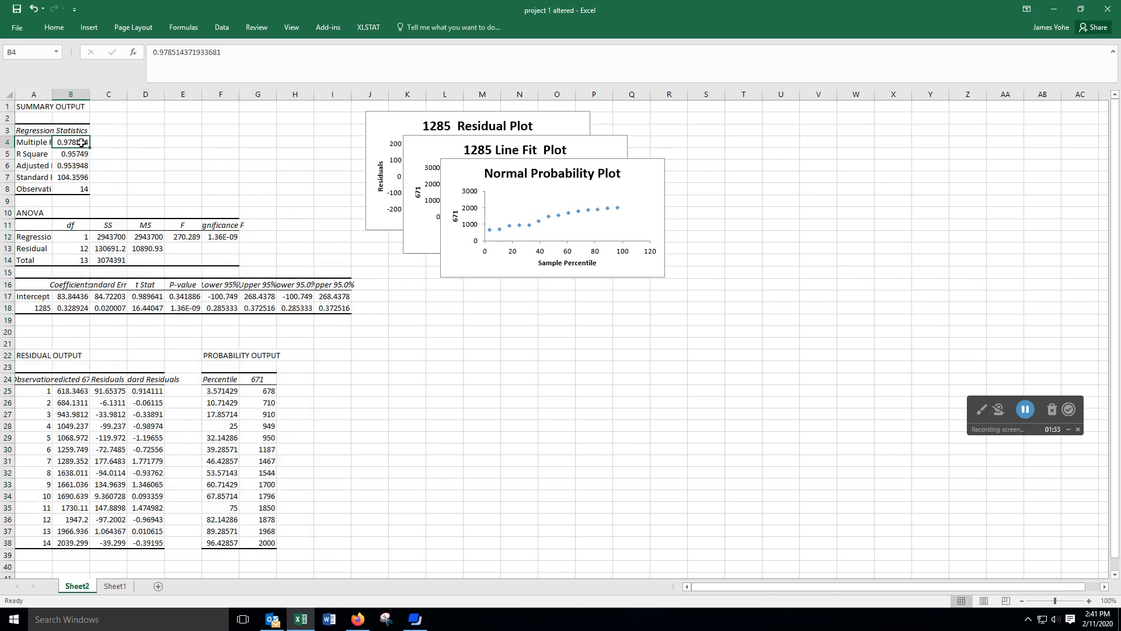
click(75, 154)
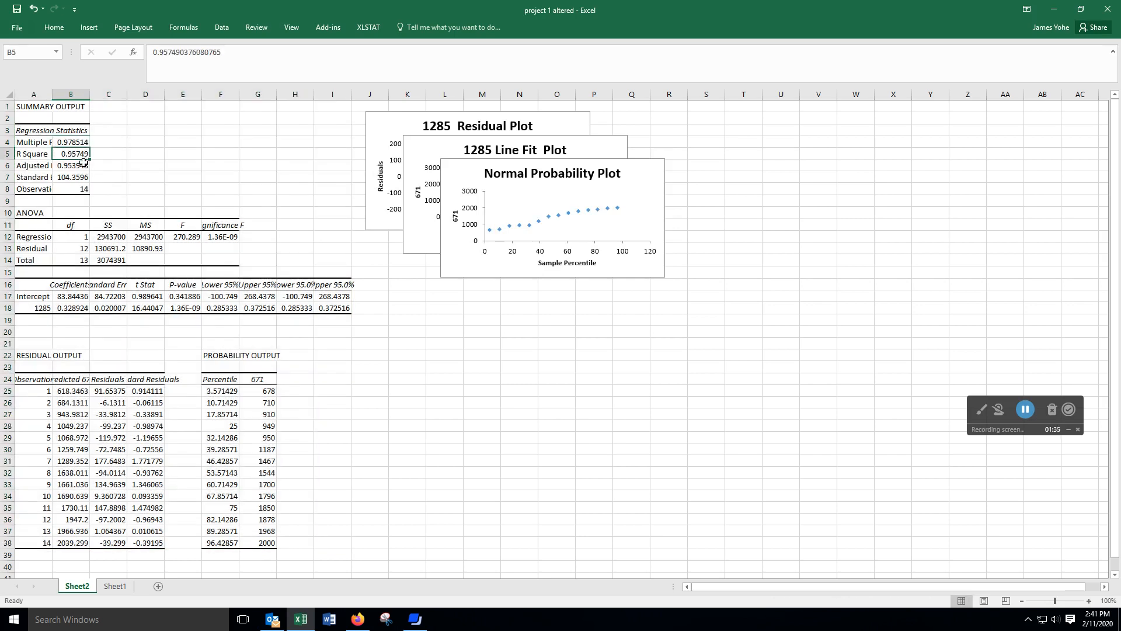
click(83, 165)
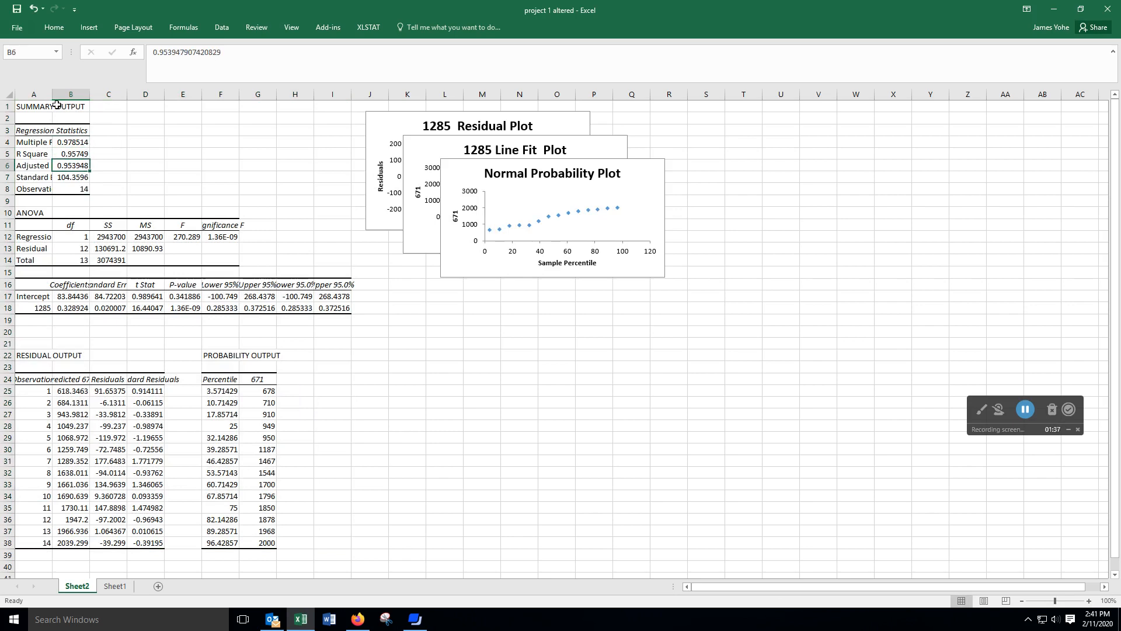
drag(52, 96, 88, 99)
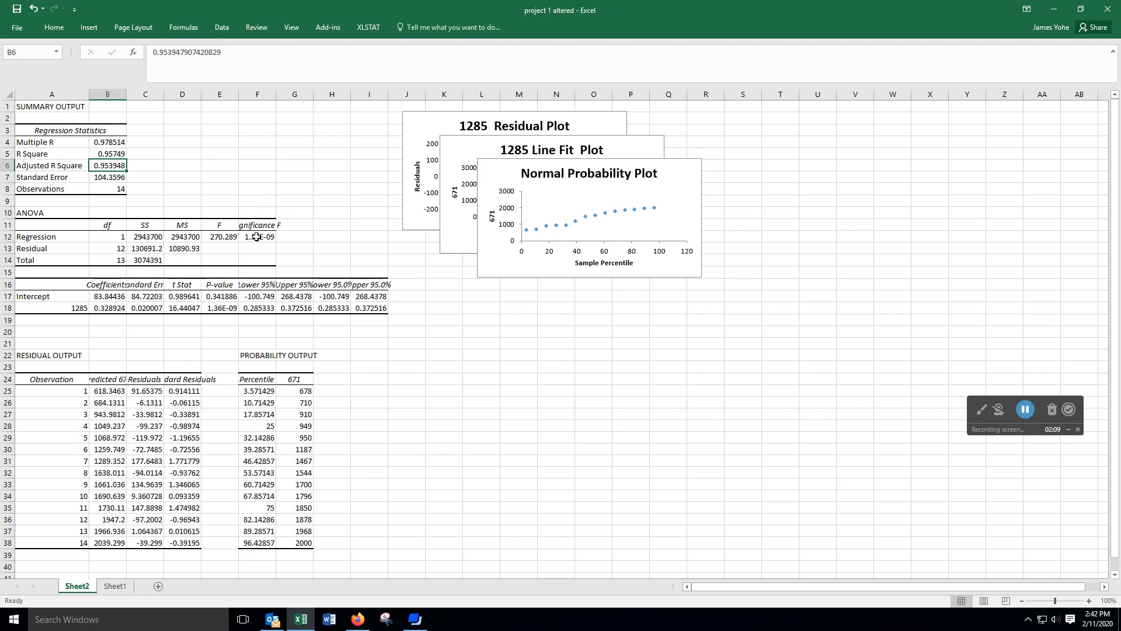
Start the regression equation in cell A19 of the output sheet with "Y (hat) = 83.84436 +", using the intercept coefficient
scroll(254, 251, down, 1)
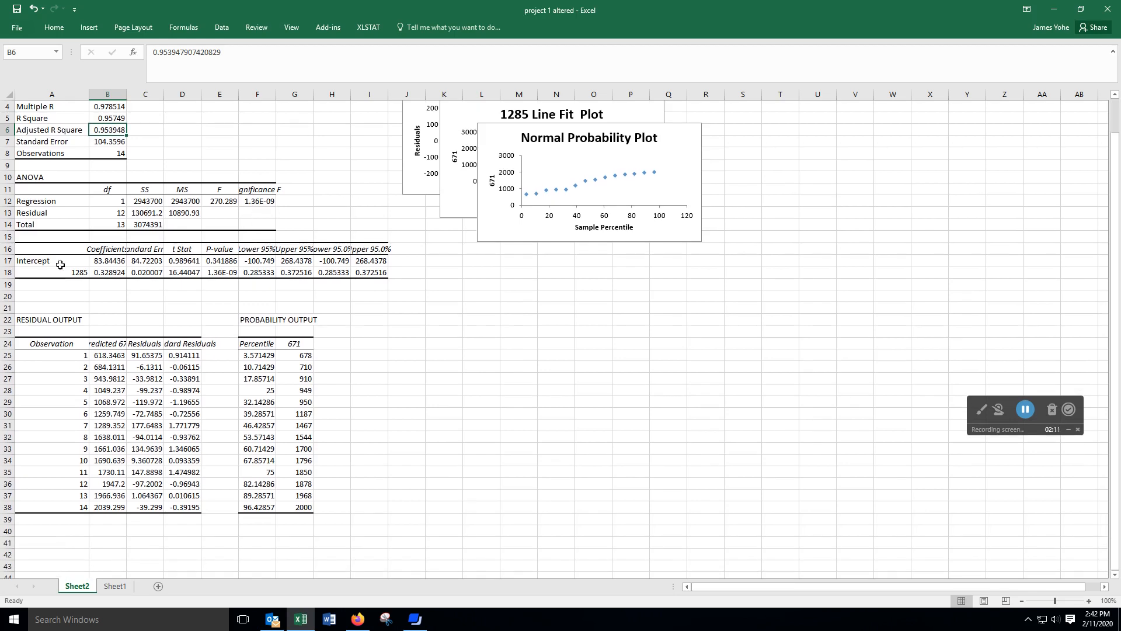
click(110, 263)
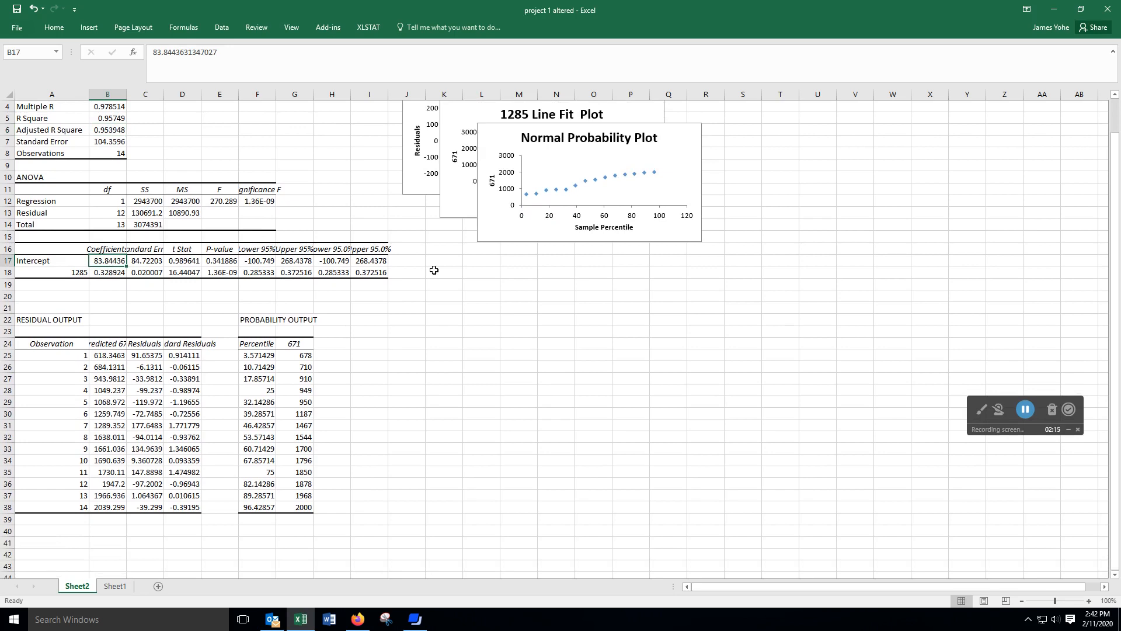
click(68, 283)
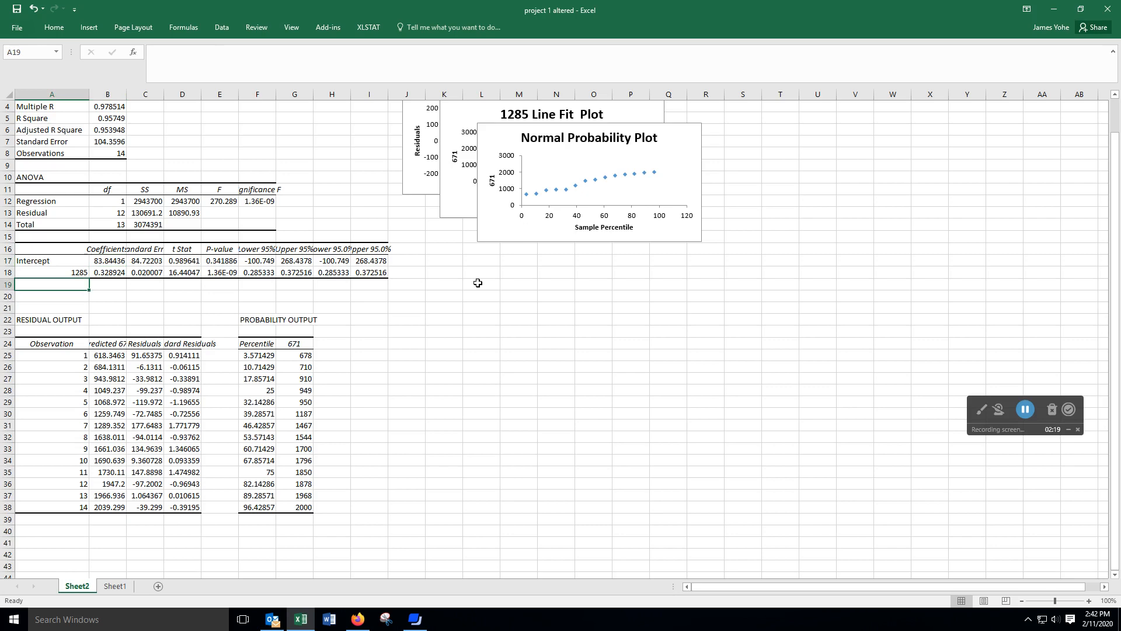
text(Y (hat) =)
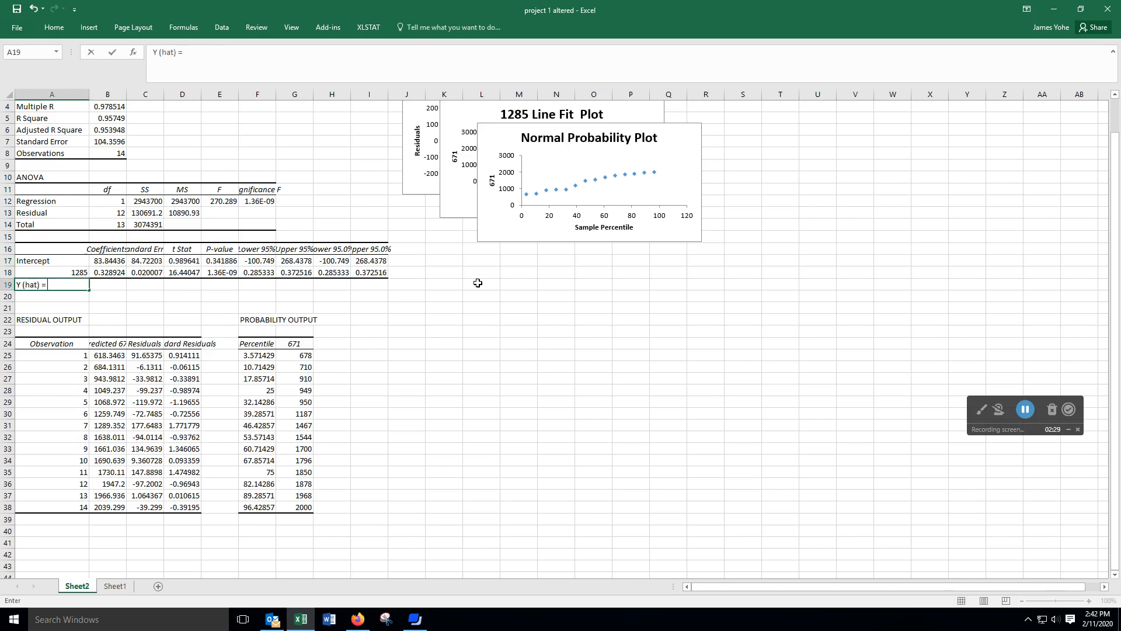
text( 83.844)
text(36 +)
click(109, 272)
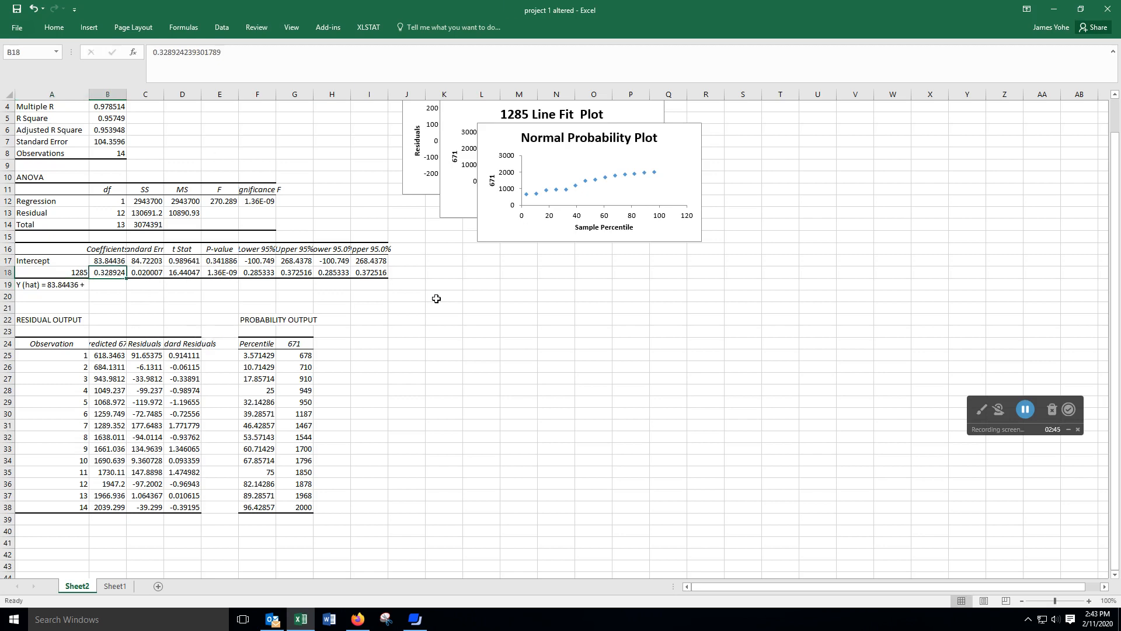
text(.)
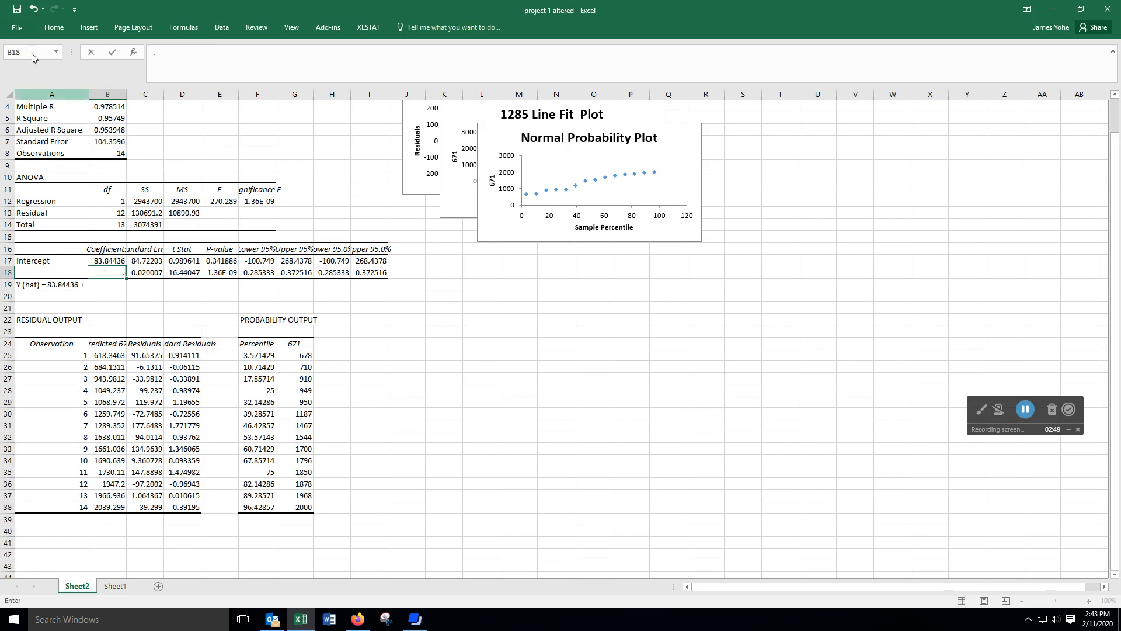
click(33, 8)
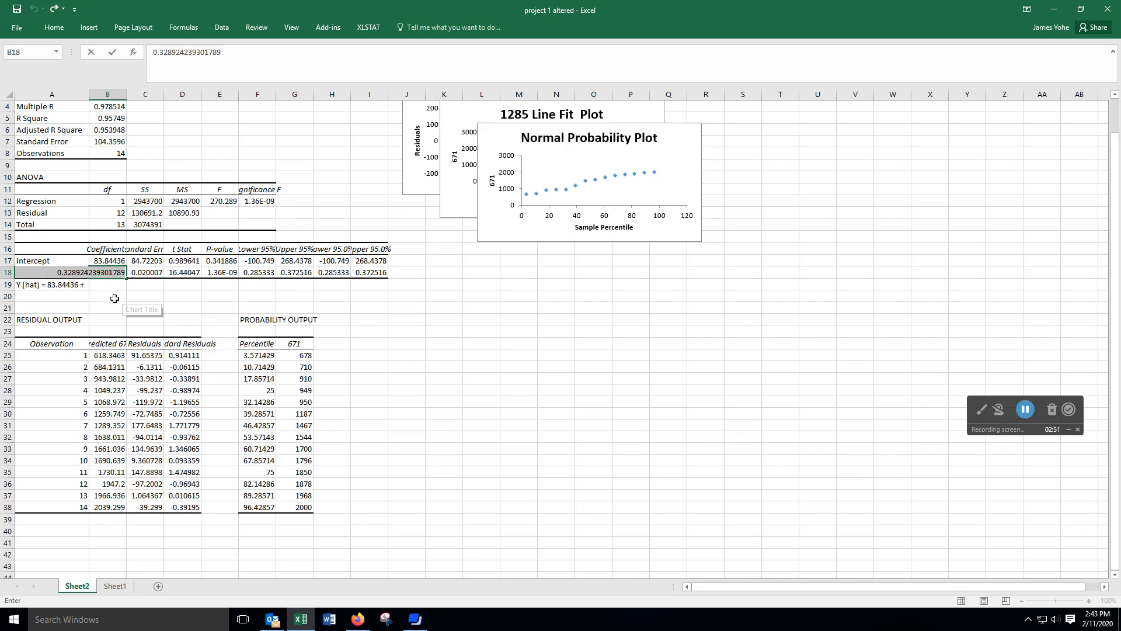
Append the slope term ".328924 X" to the equation in cell A19
click(88, 285)
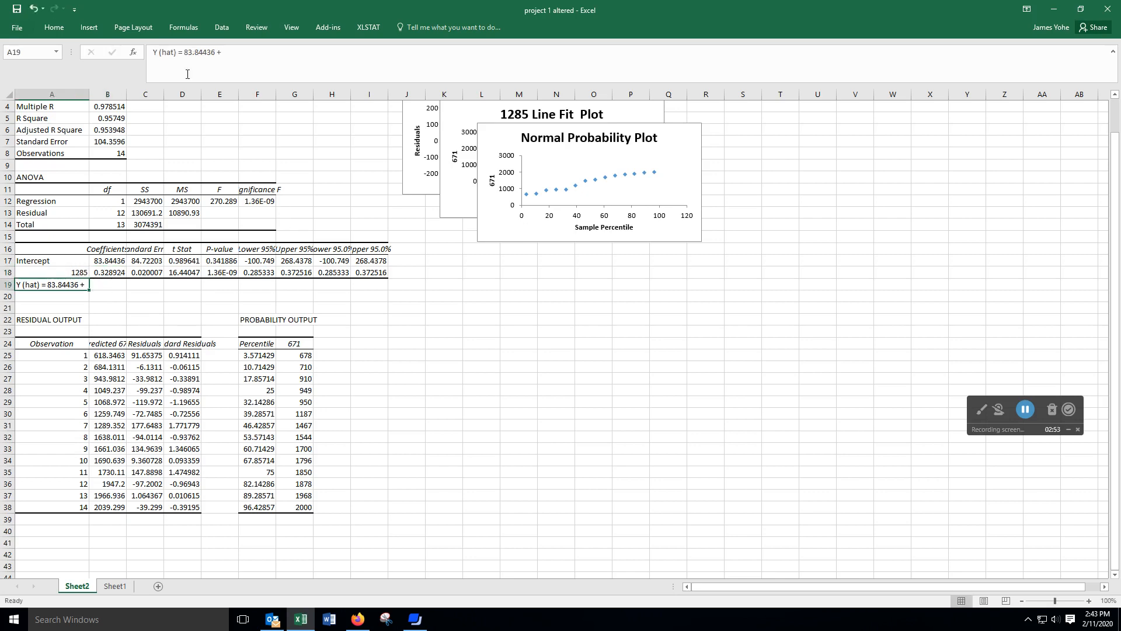
click(242, 48)
text(.328924 X)
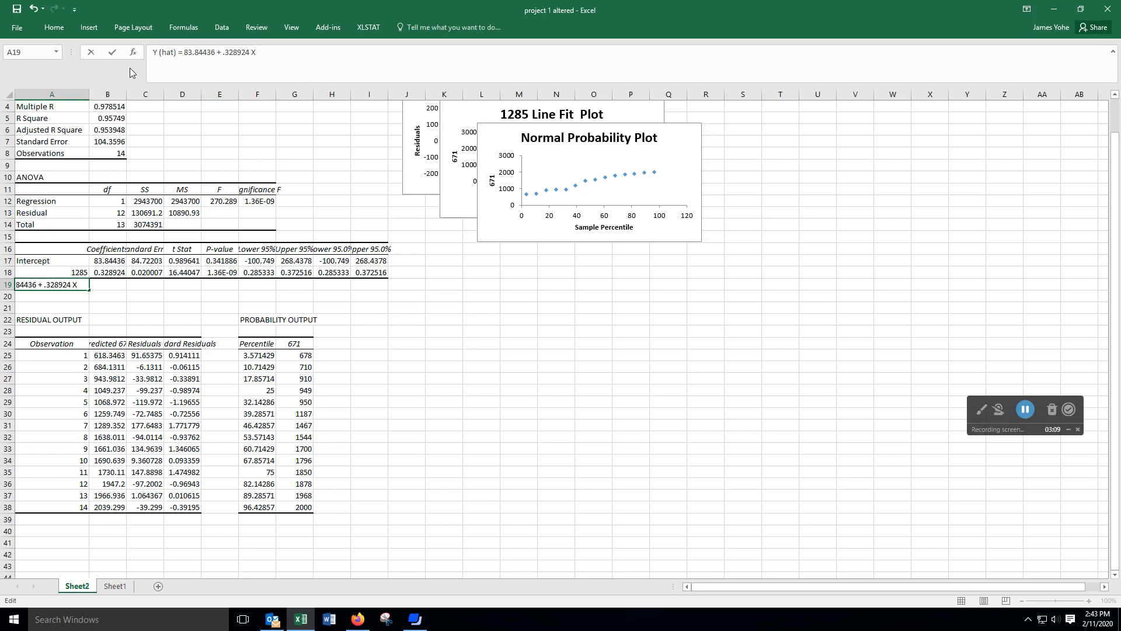
scroll(371, 223, down, 5)
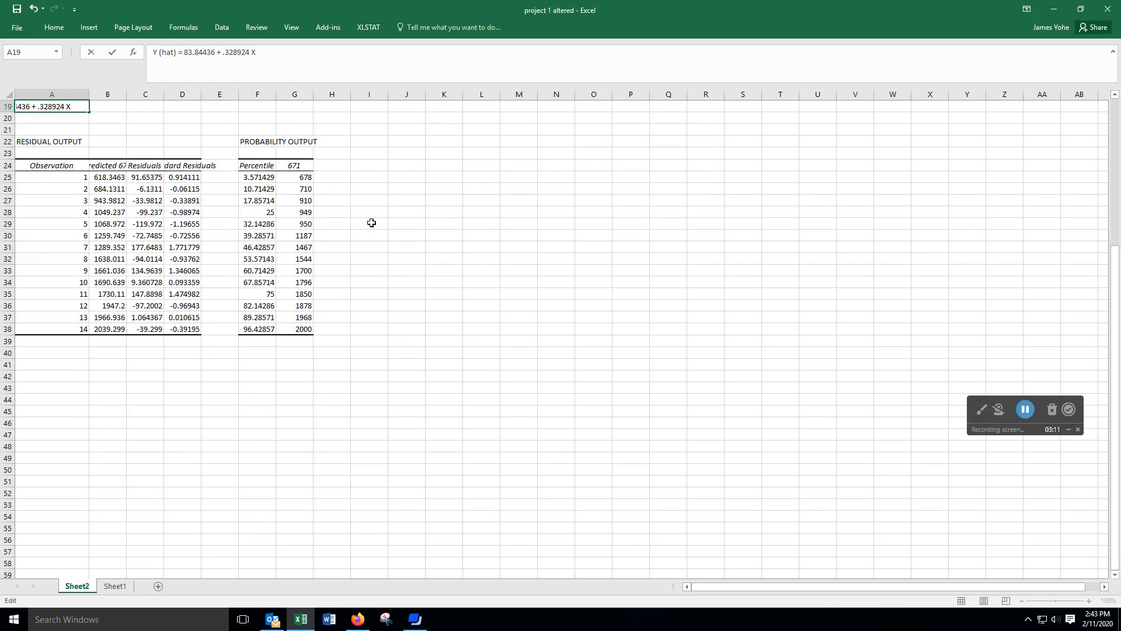
scroll(372, 222, up, 5)
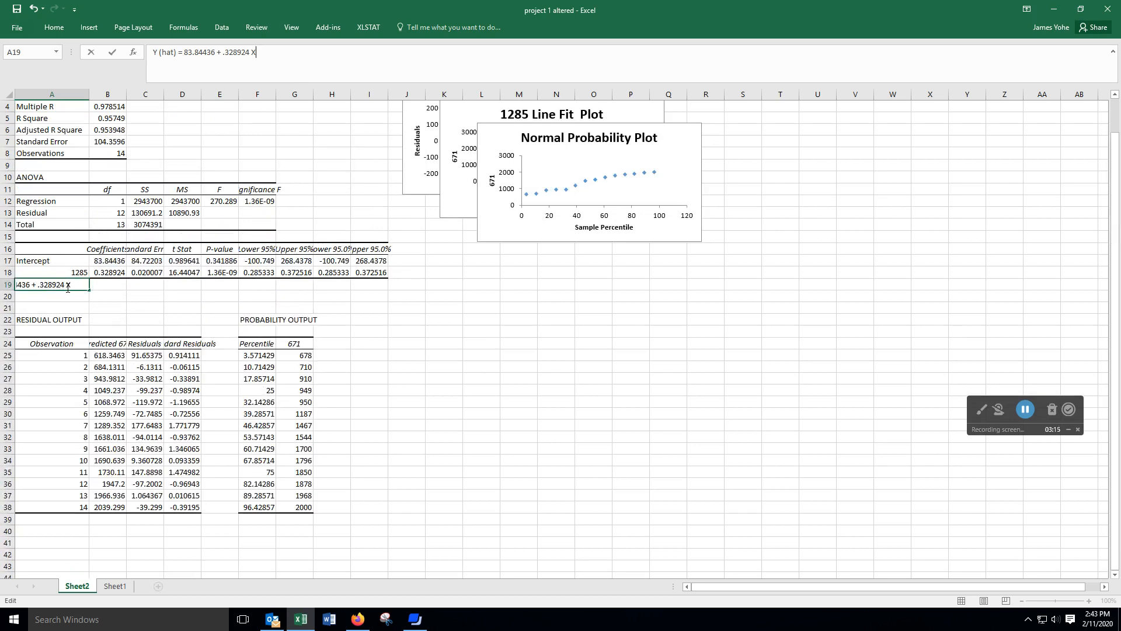
Copy the expression "83.84436 + .328924 X" from the equation in cell A19
click(267, 73)
drag(258, 52, 185, 53)
key(ctrl+c)
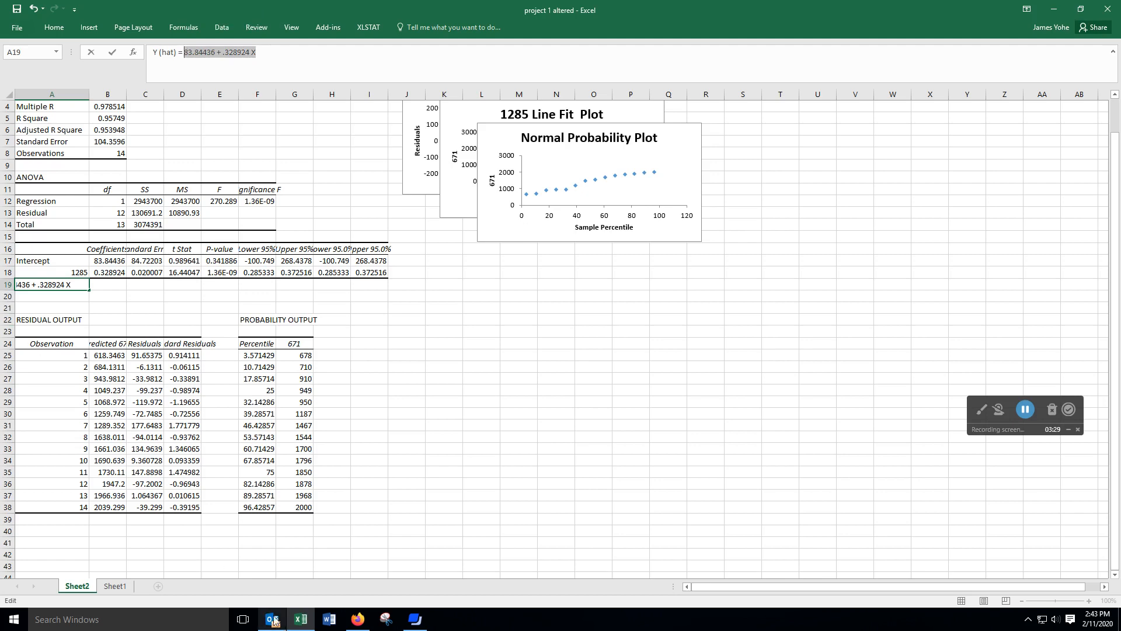
mouse_move(275, 620)
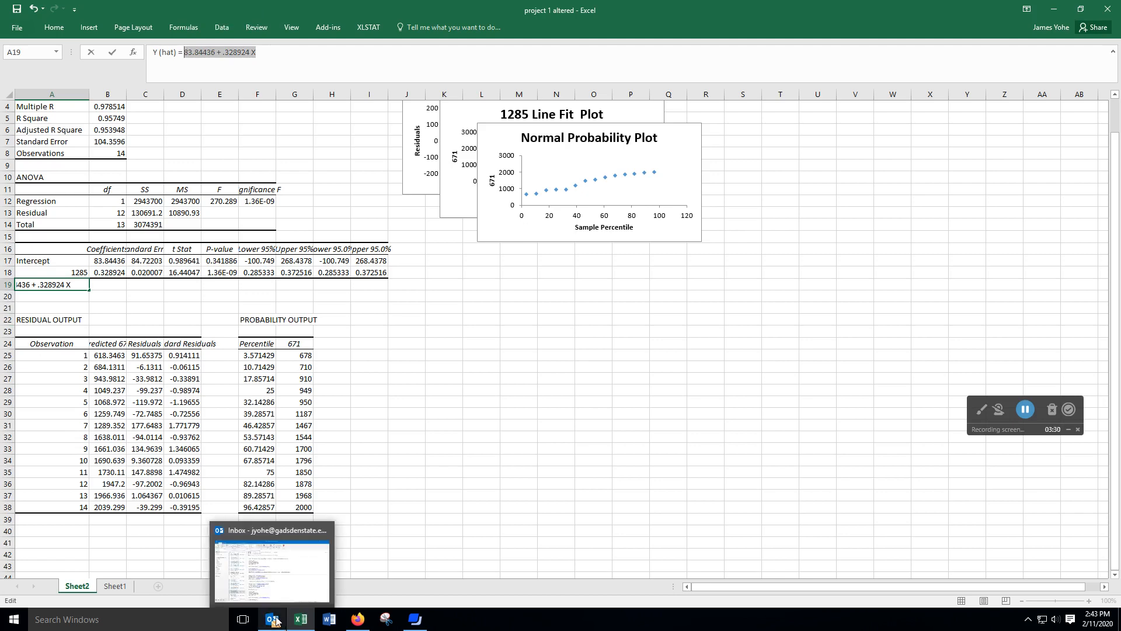
Paste the copied expression after a plus sign in cell C17 of Sheet1 and remove its X, leaving 83.84436 + .328924
click(115, 585)
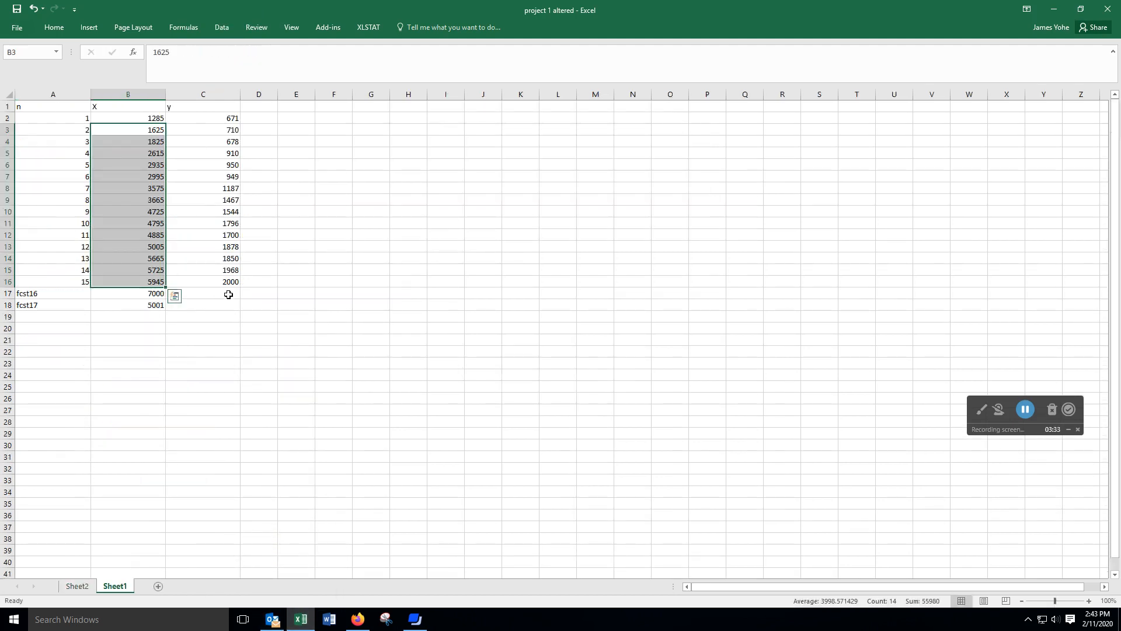
click(227, 296)
click(192, 62)
text(+)
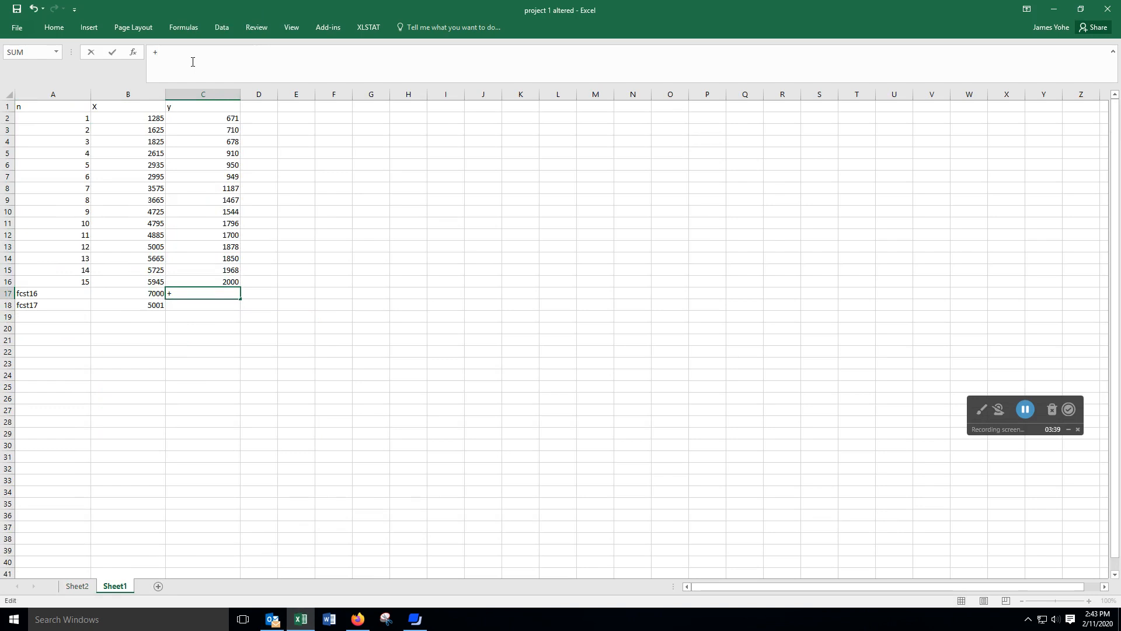
key(ctrl+v)
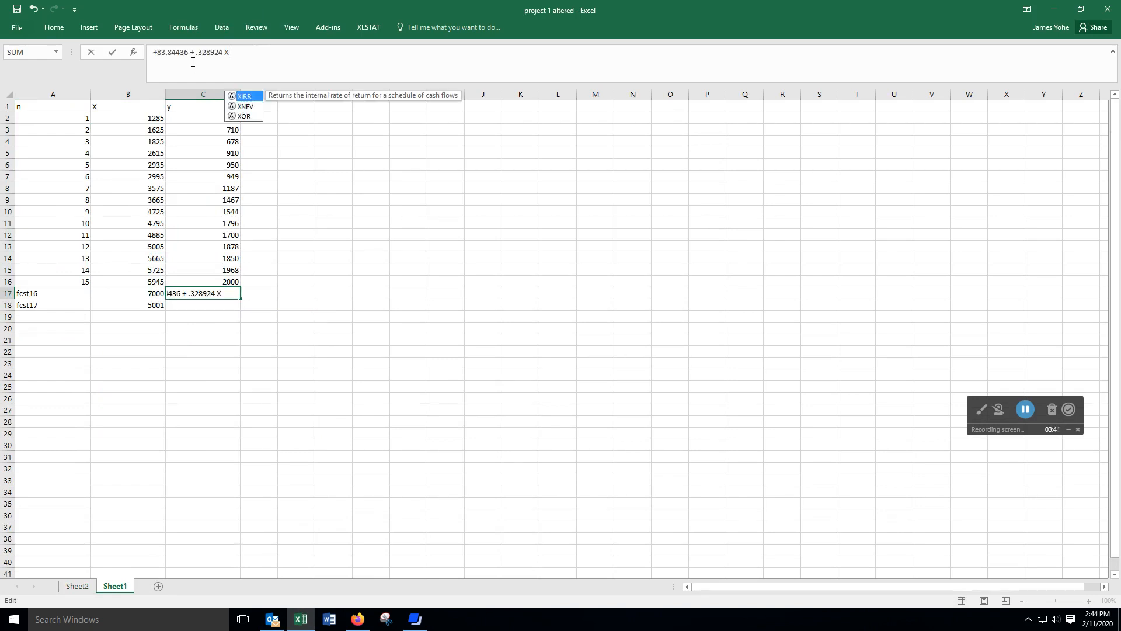
key(BackSpace)
key(BackSpace)
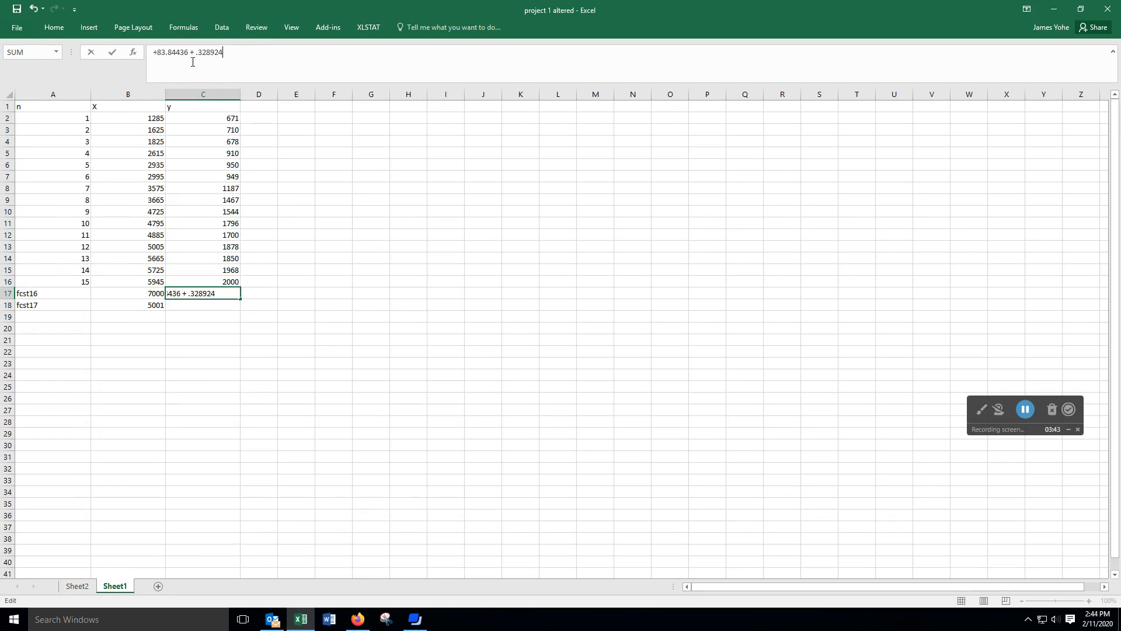
click(155, 294)
click(223, 296)
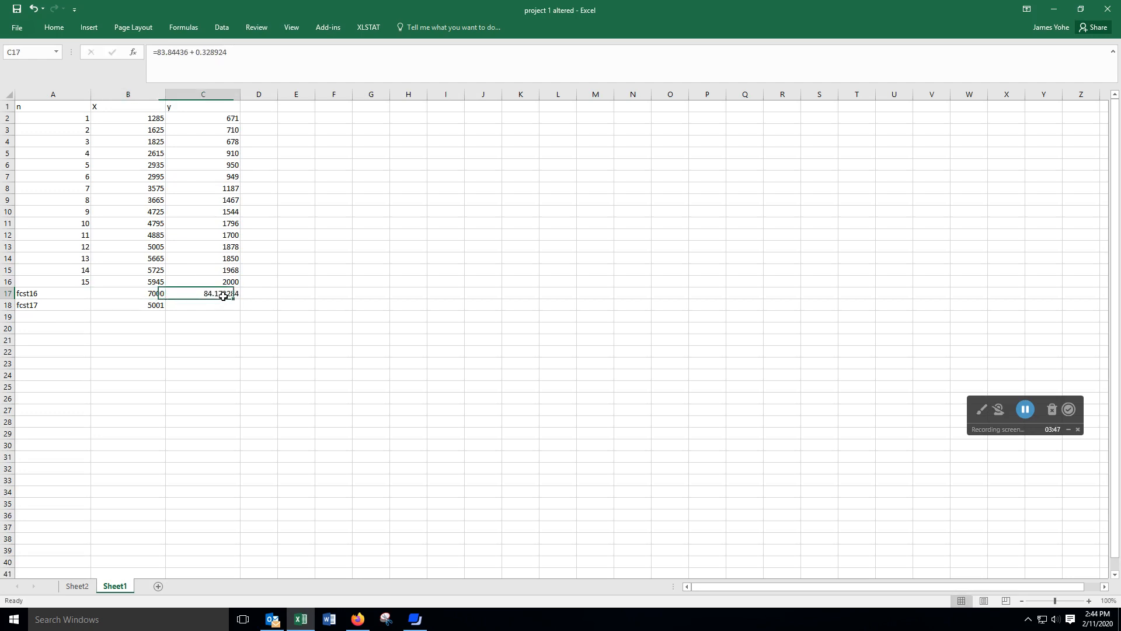
Complete the fcst16 formula in cell C17 by multiplying the slope by (7000), accepting the corrected form =83.84436+0.328924*(7000)
click(251, 51)
text((7000)
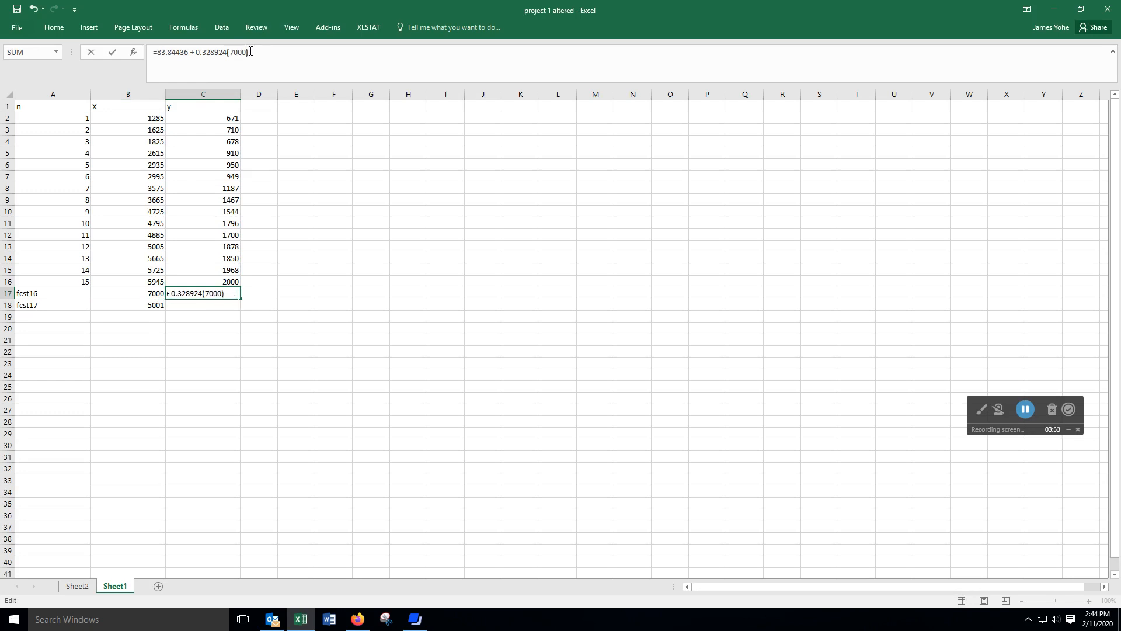
key(Return)
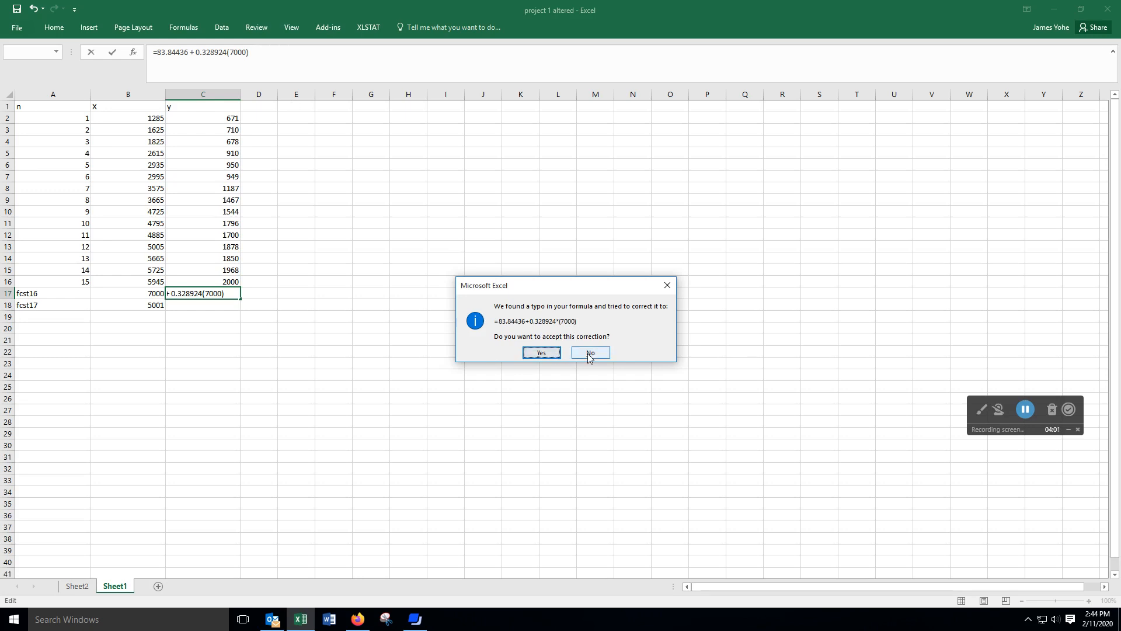
click(540, 352)
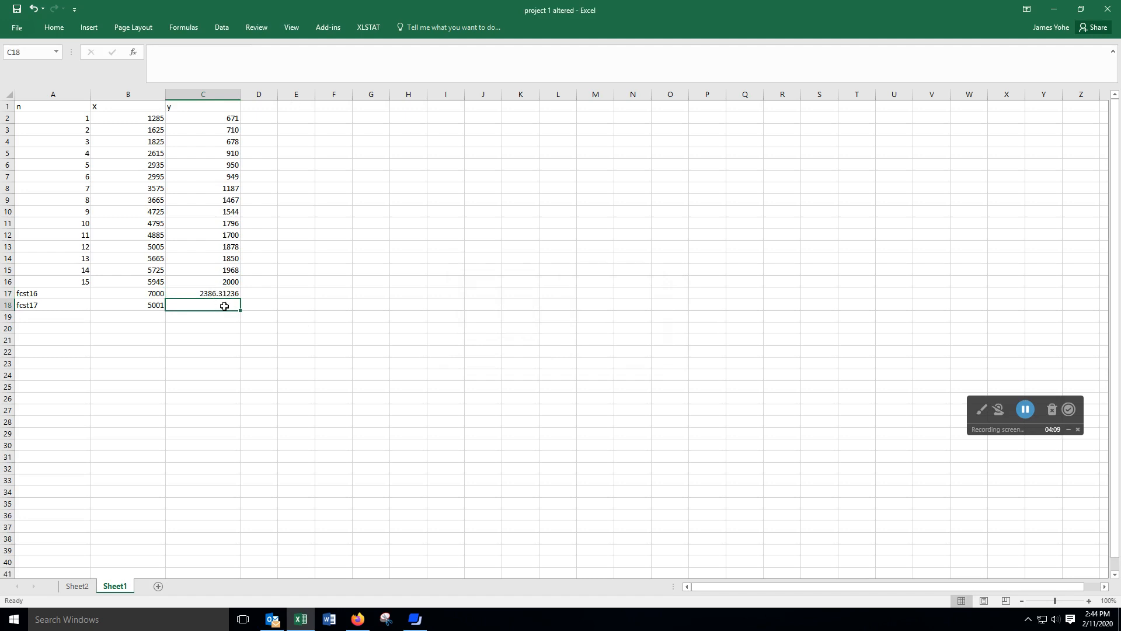
Paste the copied regression expression into cell C18 for fcst17 and remove its X, leaving 83.84436 + .328924
key(ctrl+v)
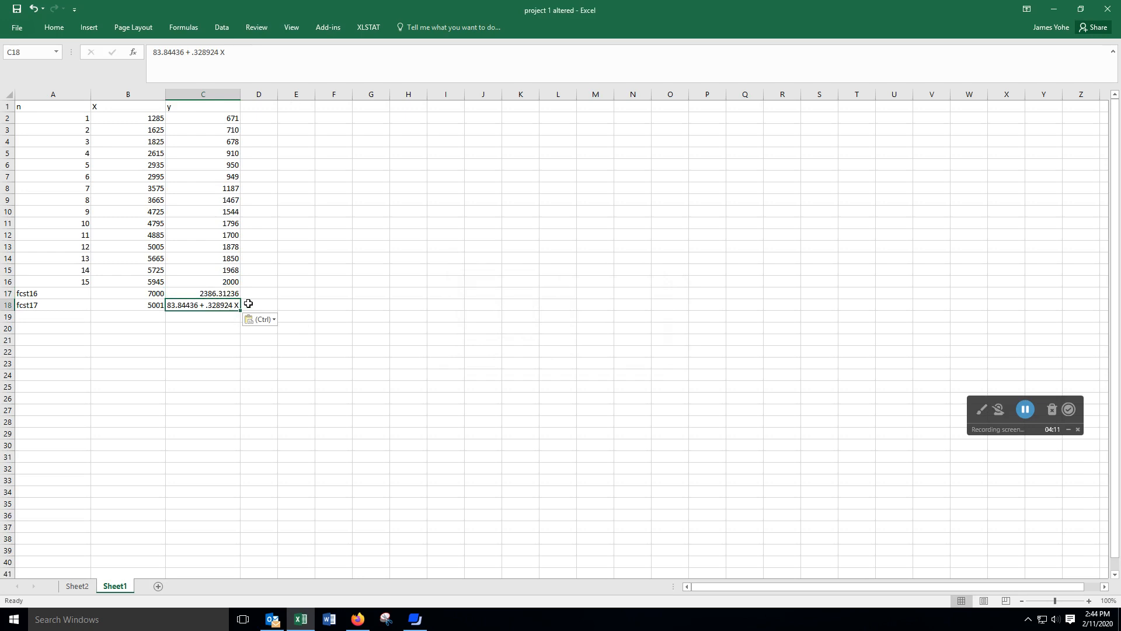
click(269, 80)
key(BackSpace)
key(BackSpace)
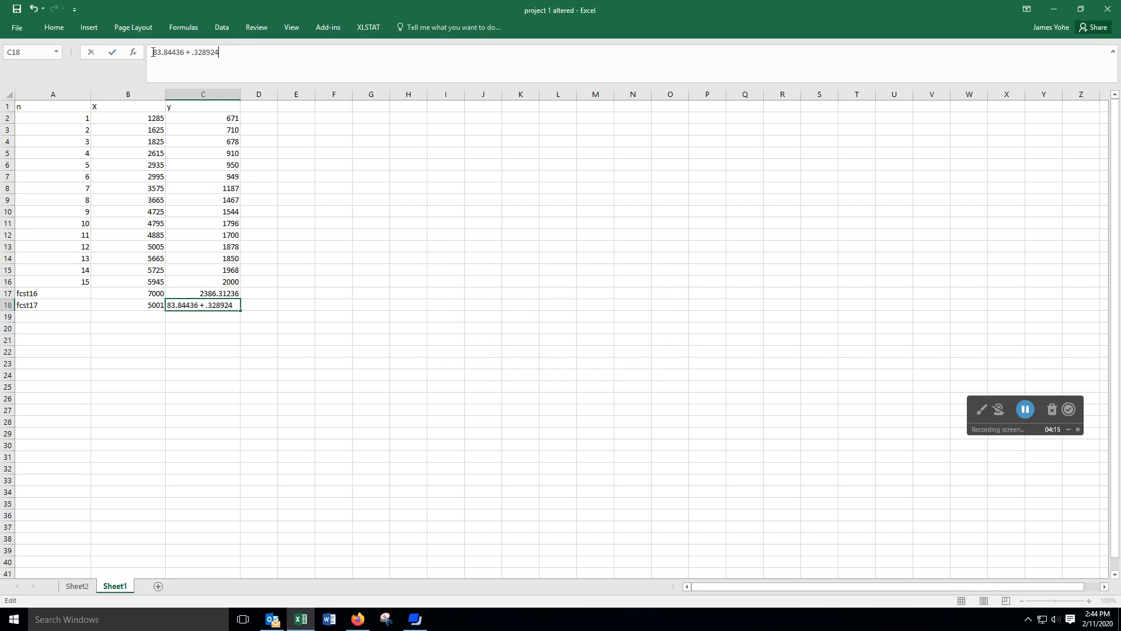
Turn the C18 expression into a formula multiplying the slope by (5001), accepting the corrected form =83.84436+.328924*(5001)
click(153, 53)
text(=)
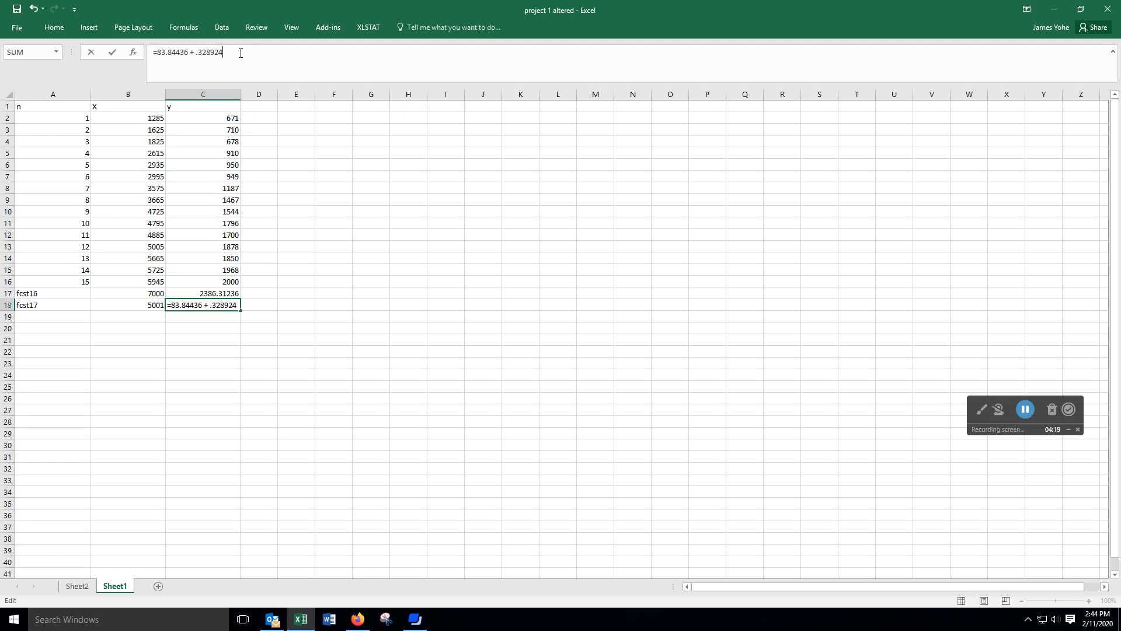
text(5001)
key(Return)
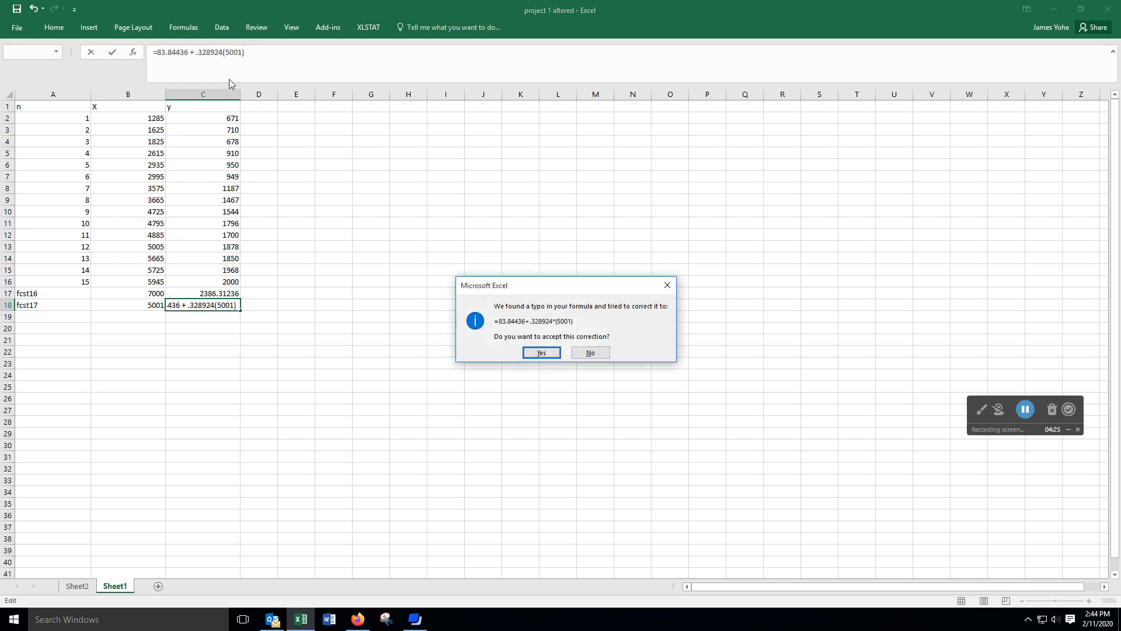
click(541, 353)
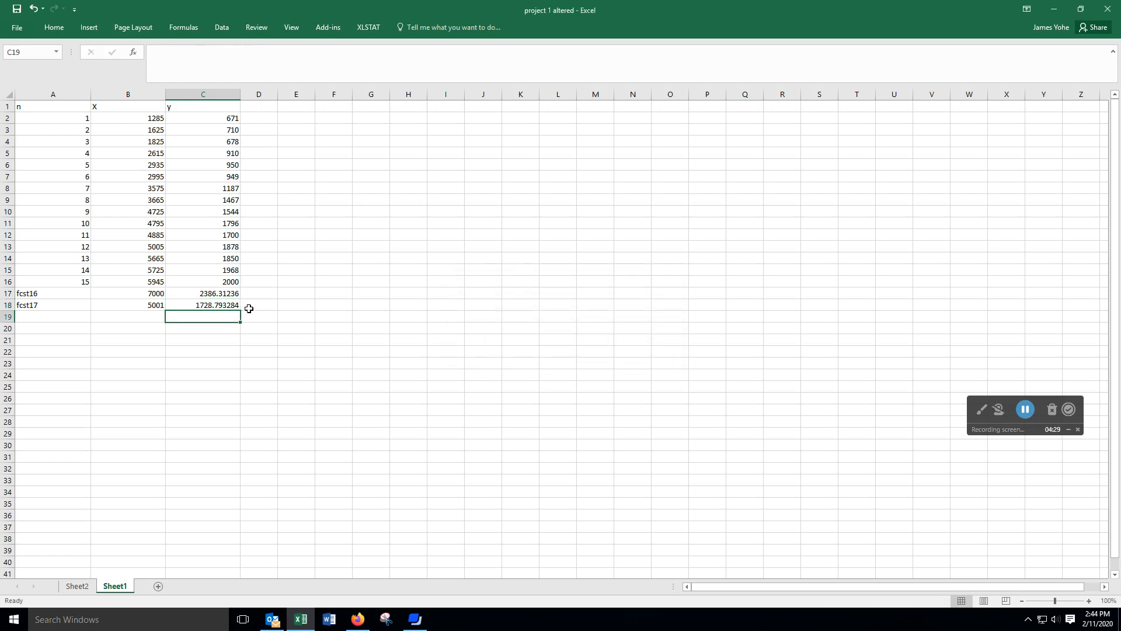
click(219, 304)
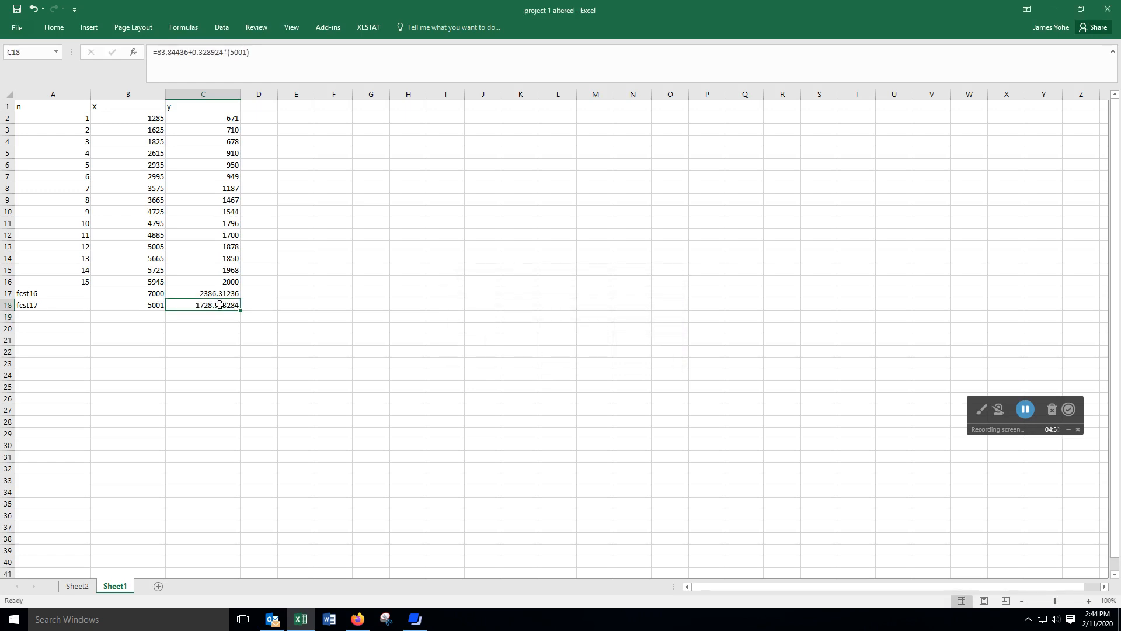